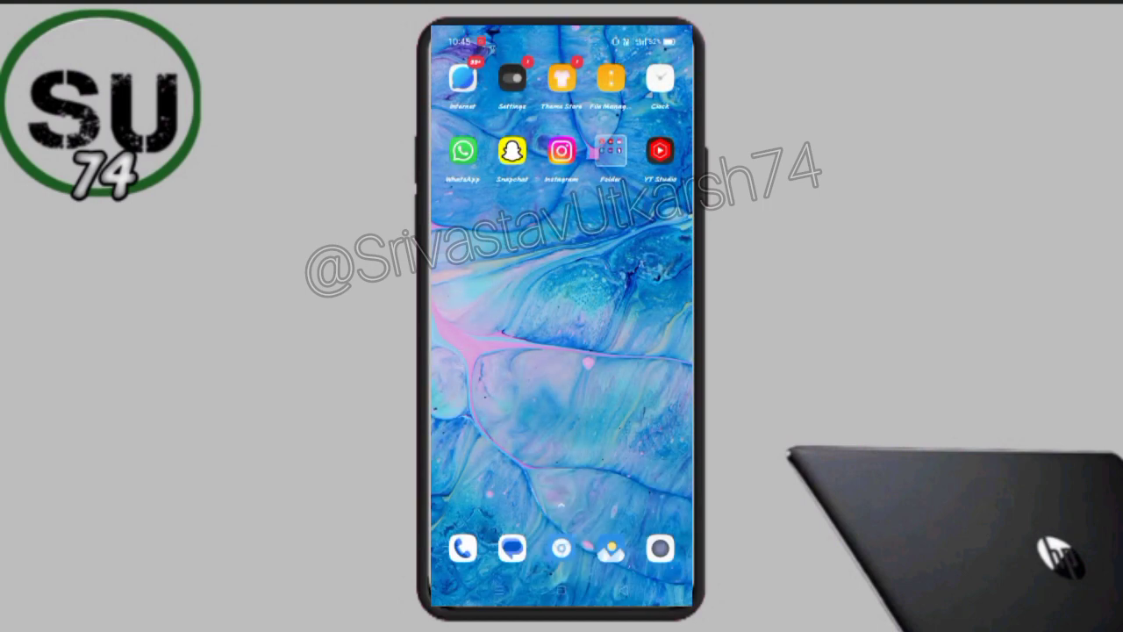
Open the latest video's edit page in YouTube Studio.
{"action": "left_click", "coordinate": [660, 151]}
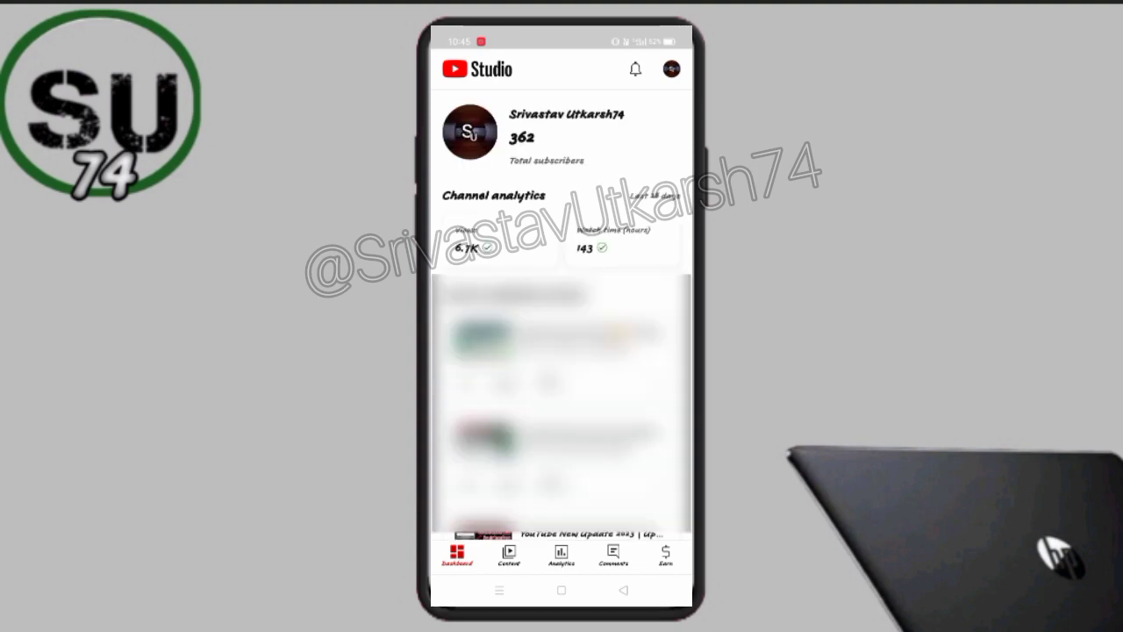
{"action": "scroll", "coordinate": [560, 314], "scroll_direction": "down", "scroll_amount": 2}
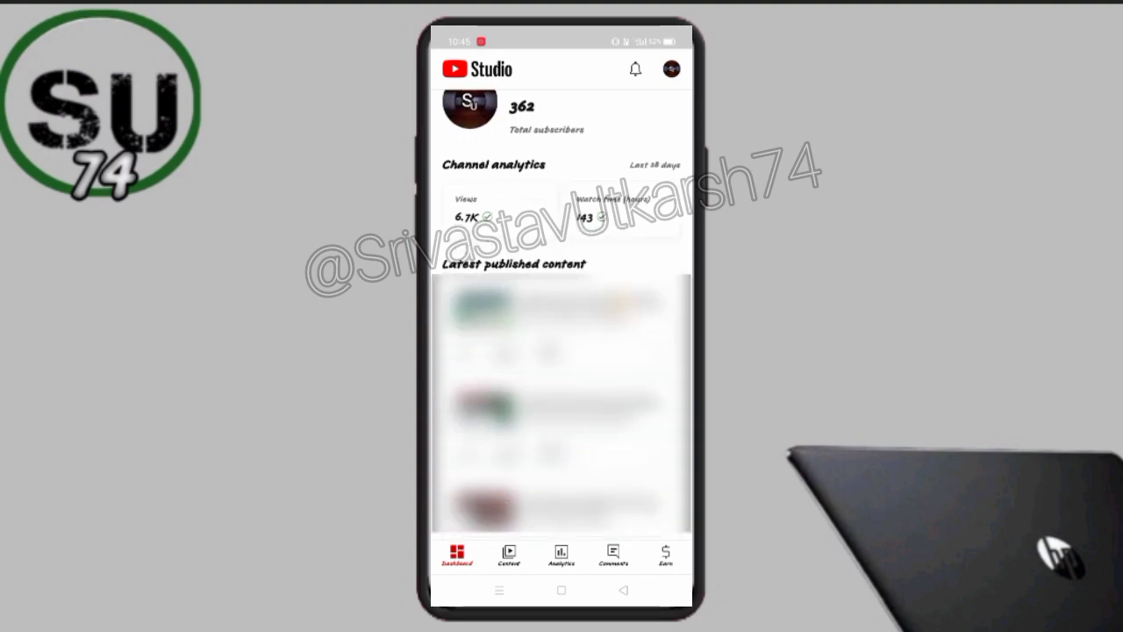
{"action": "left_click", "coordinate": [562, 364]}
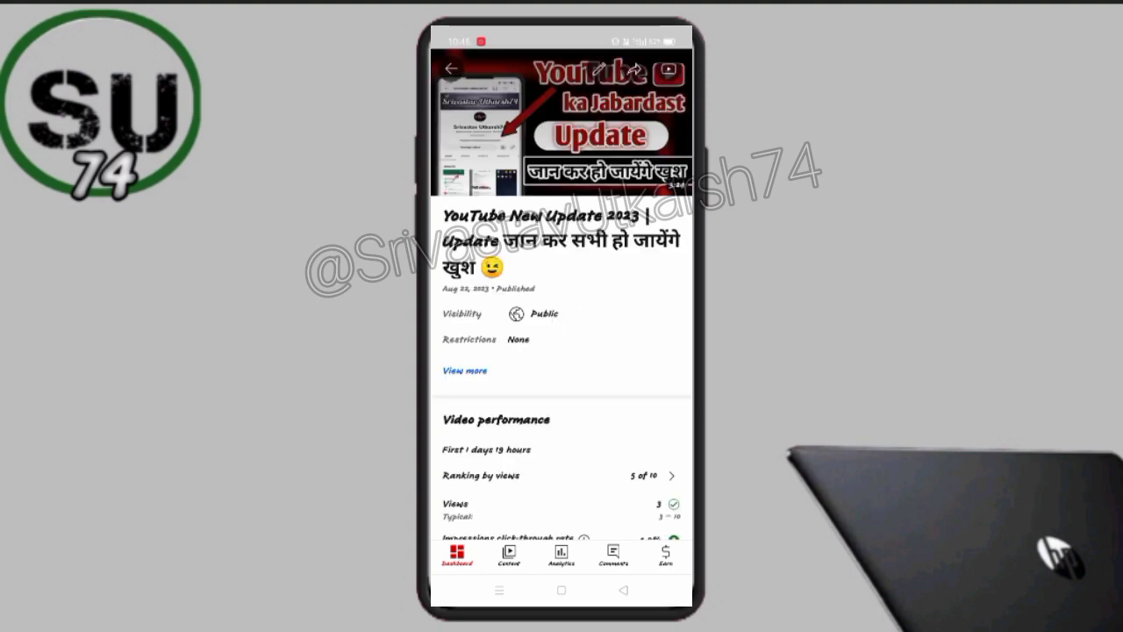
{"action": "left_click", "coordinate": [599, 68]}
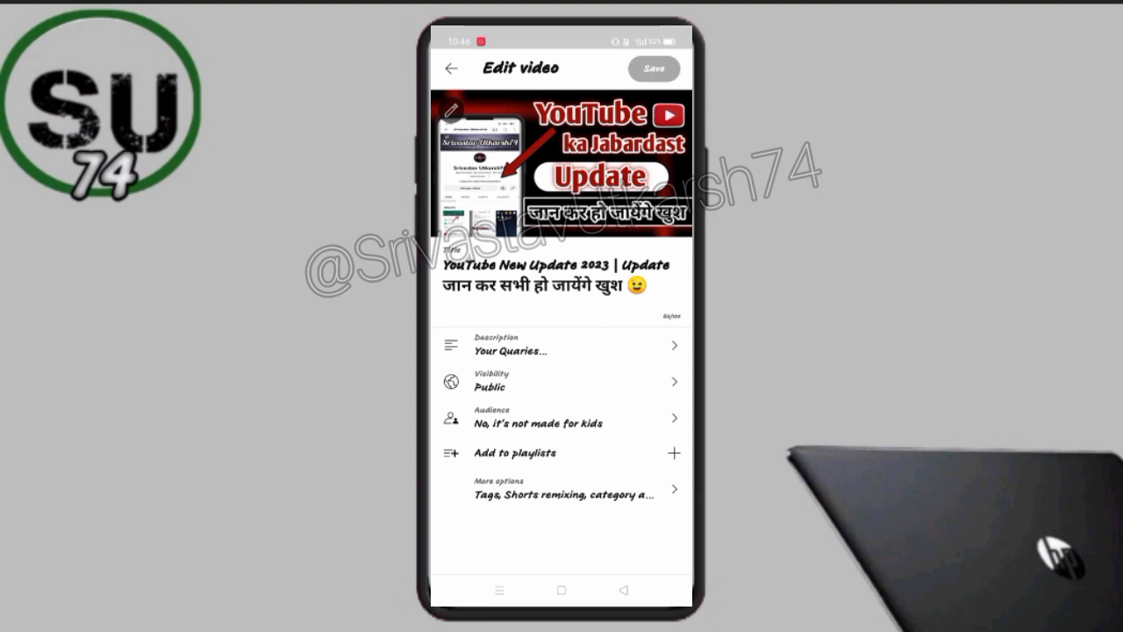
Copy the title 'YouTube New Update 2023' and return to the Studio dashboard without saving.
{"action": "double_click", "coordinate": [453, 265]}
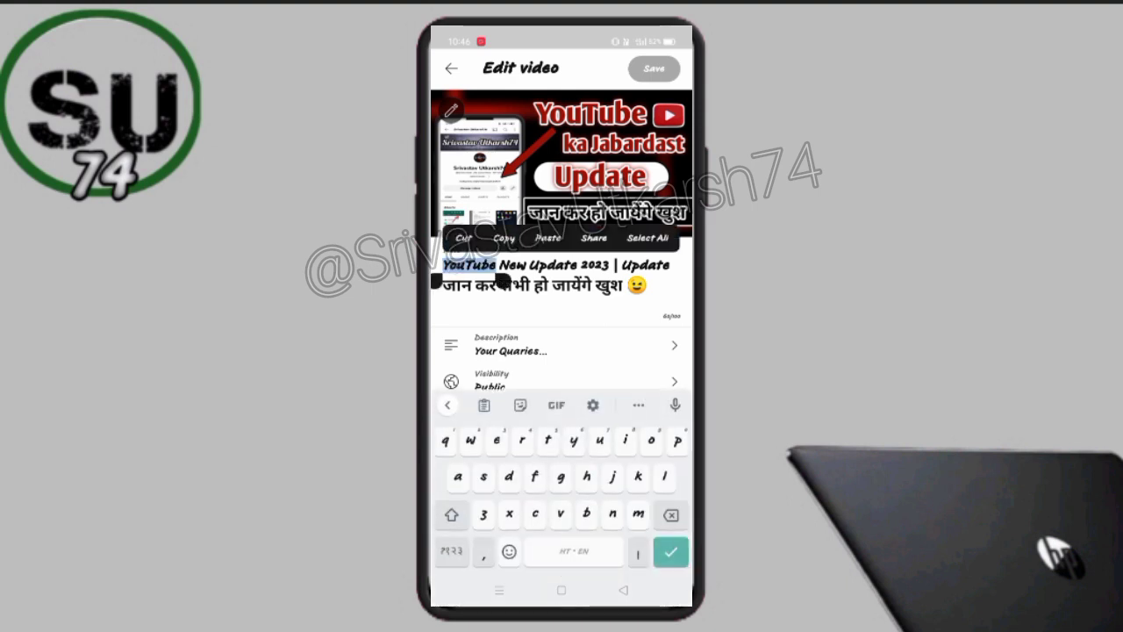
{"action": "left_click_drag", "start_coordinate": [504, 281], "coordinate": [615, 283]}
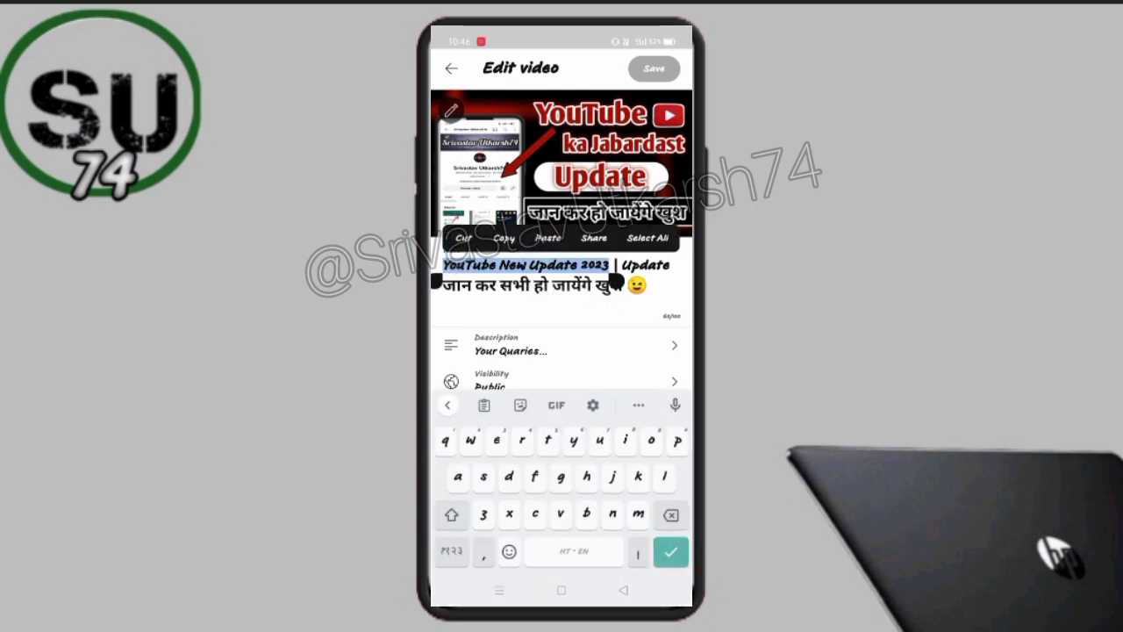
{"action": "left_click", "coordinate": [504, 238]}
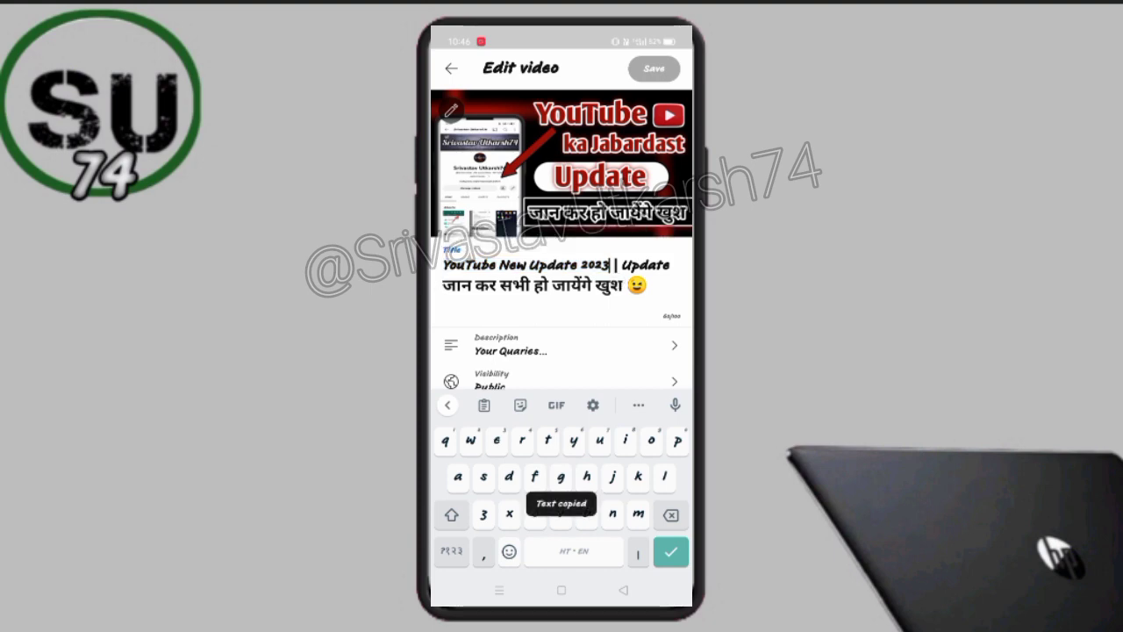
{"action": "left_click", "coordinate": [623, 589]}
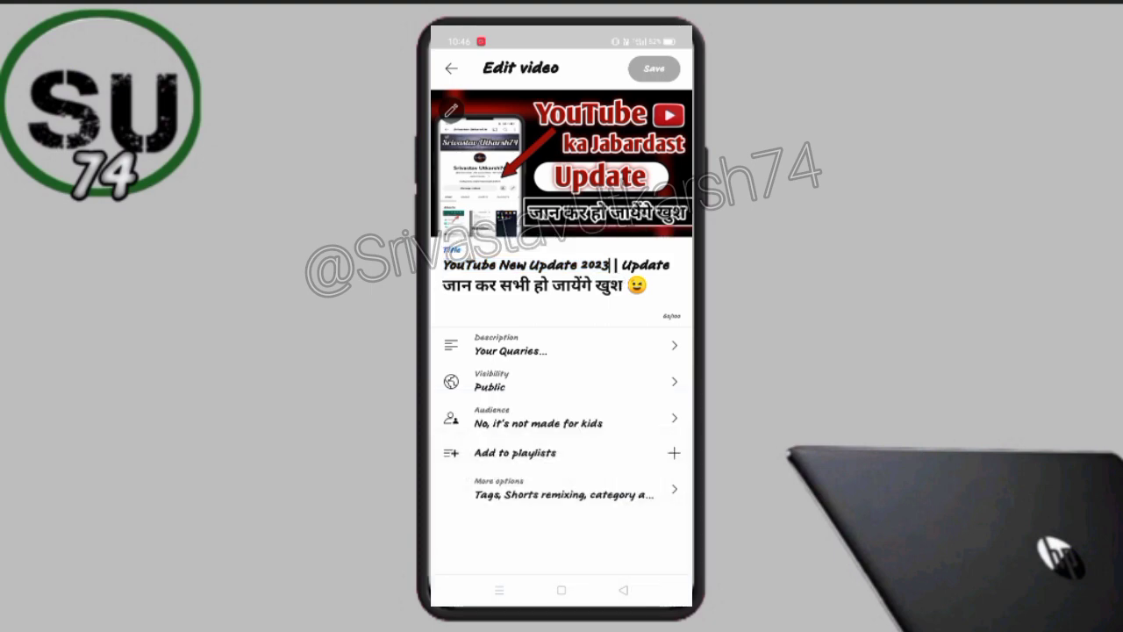
{"action": "left_click", "coordinate": [623, 589]}
{"action": "left_click", "coordinate": [623, 590]}
From the home screen's Google widget, search for 'rapid tag'.
{"action": "left_click", "coordinate": [623, 590]}
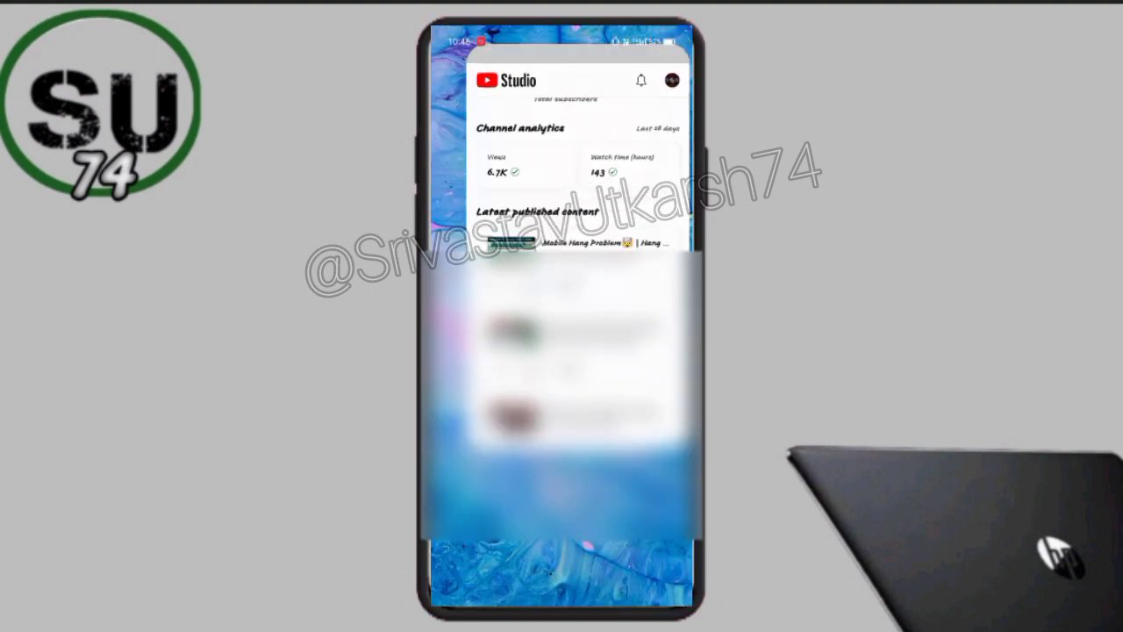
{"action": "left_click_drag", "start_coordinate": [492, 351], "coordinate": [650, 351]}
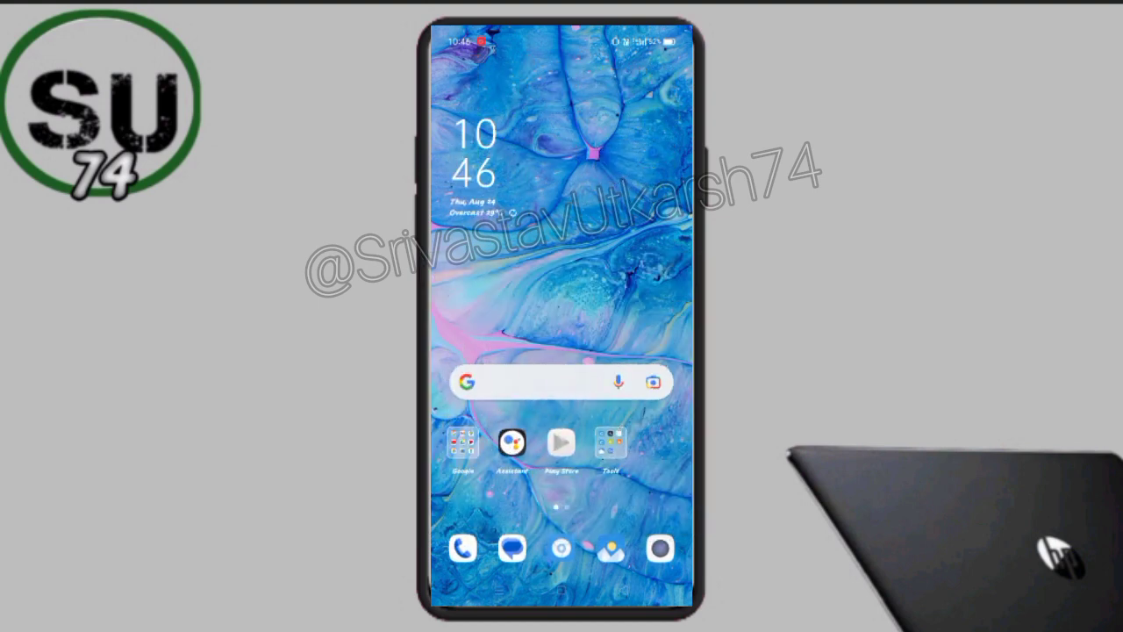
{"action": "left_click", "coordinate": [535, 382]}
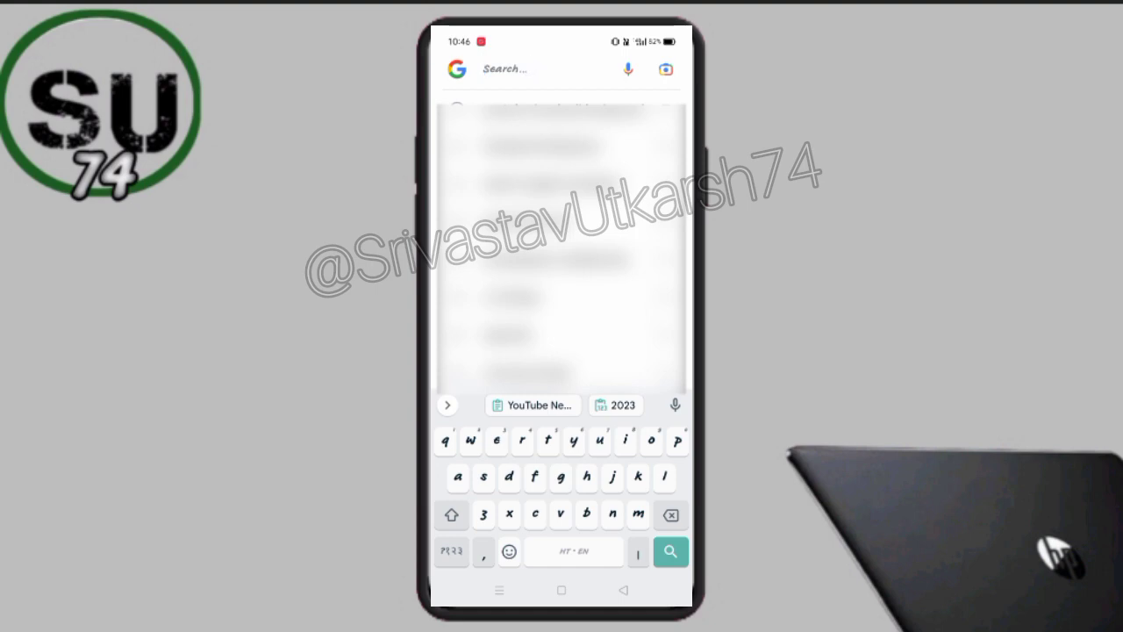
{"action": "type", "text": "rapid"}
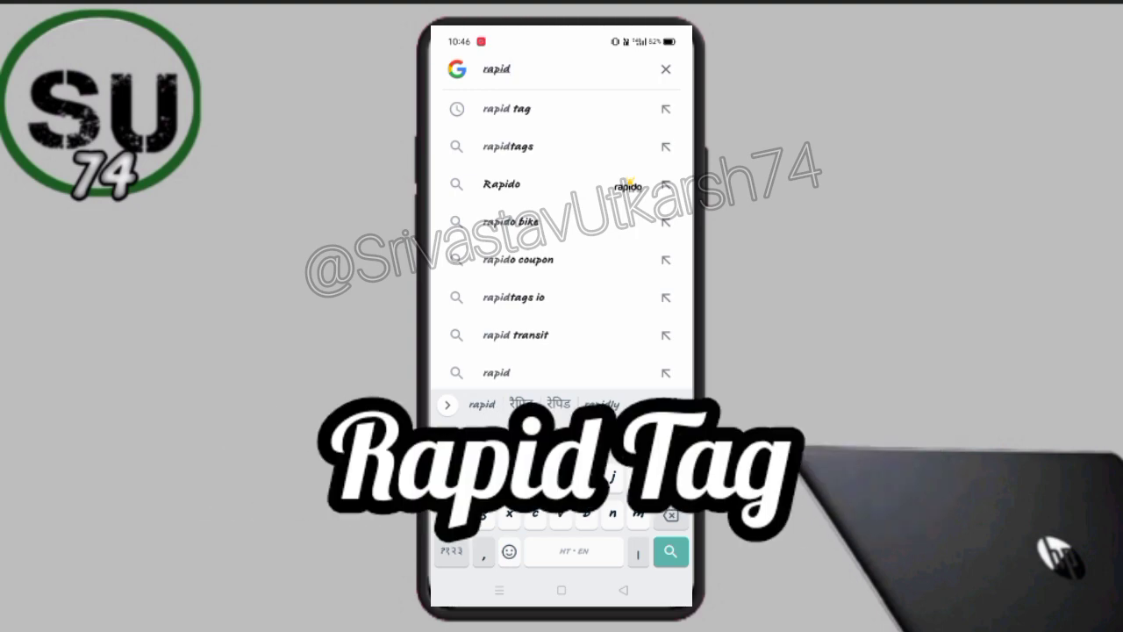
{"action": "left_click", "coordinate": [506, 109]}
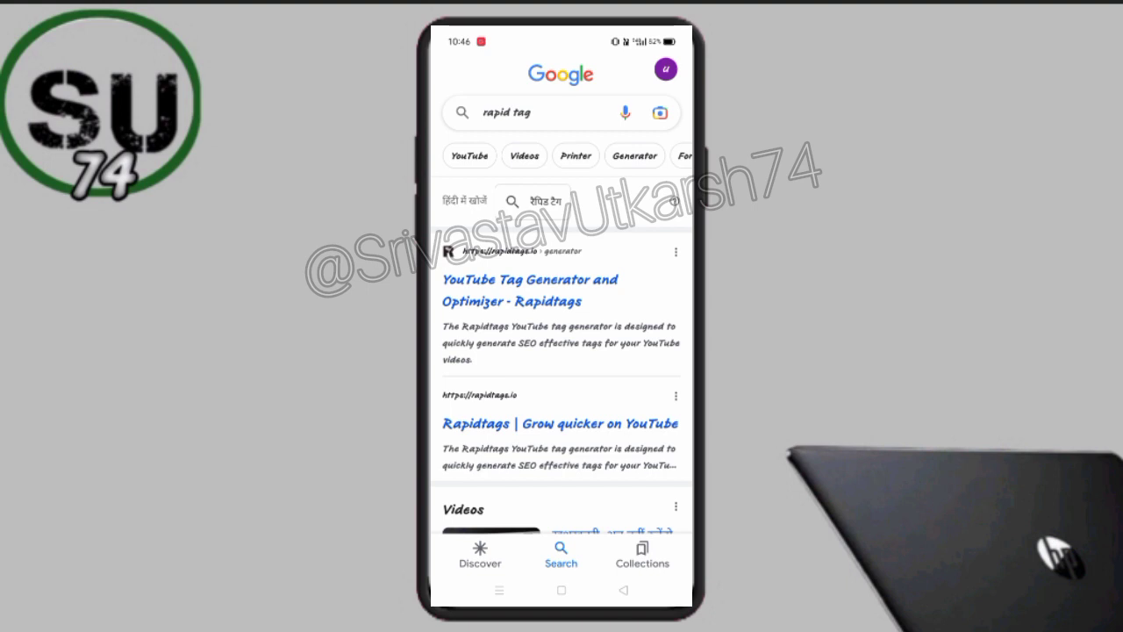
On Rapidtags, generate tags for the pasted title 'YouTube New Update 2023'.
{"action": "left_click", "coordinate": [530, 290]}
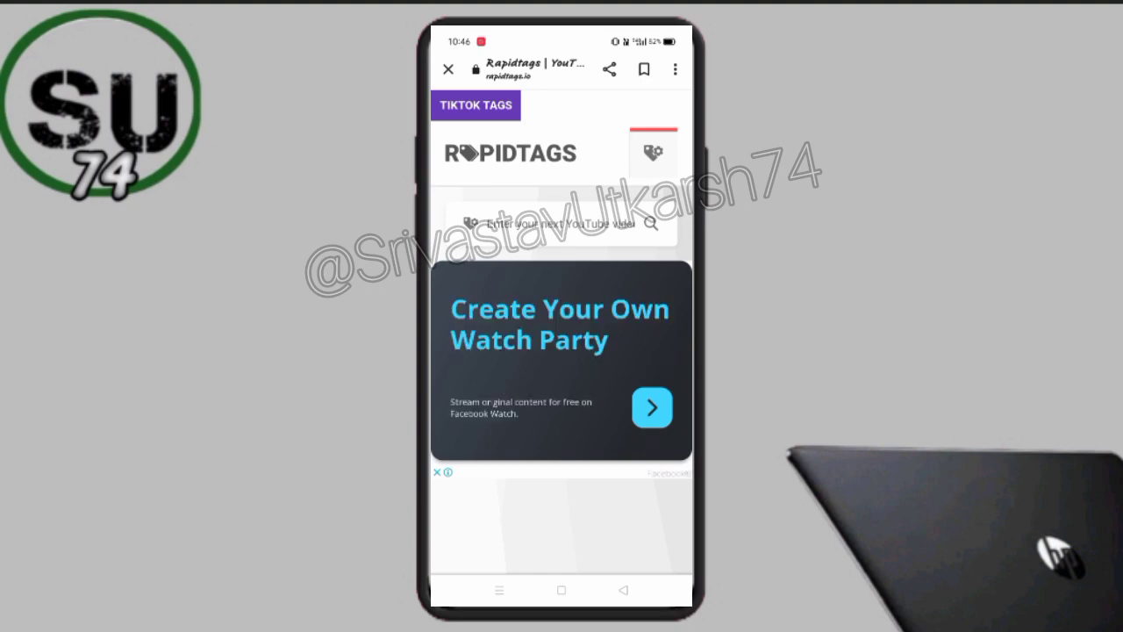
{"action": "left_click", "coordinate": [527, 223]}
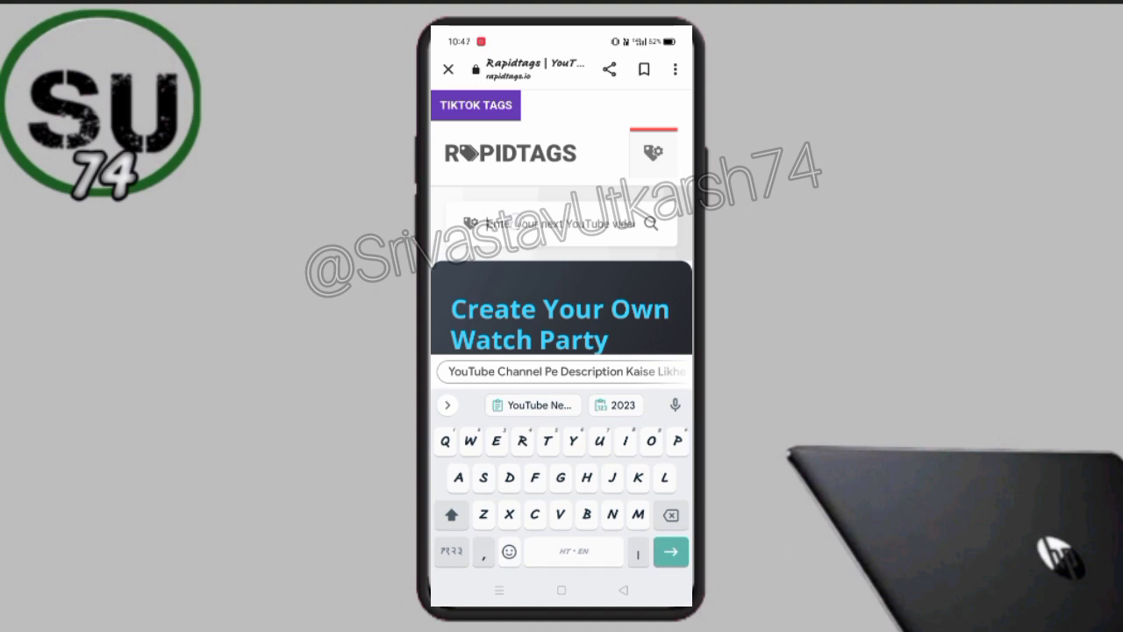
{"action": "left_click", "coordinate": [487, 223]}
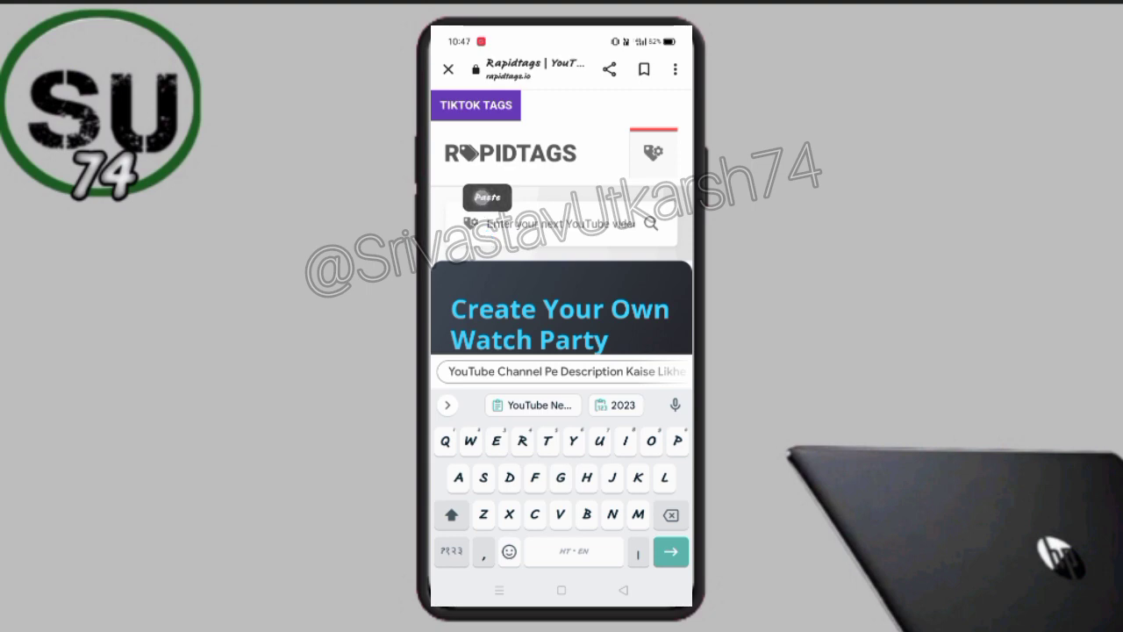
{"action": "left_click", "coordinate": [532, 405]}
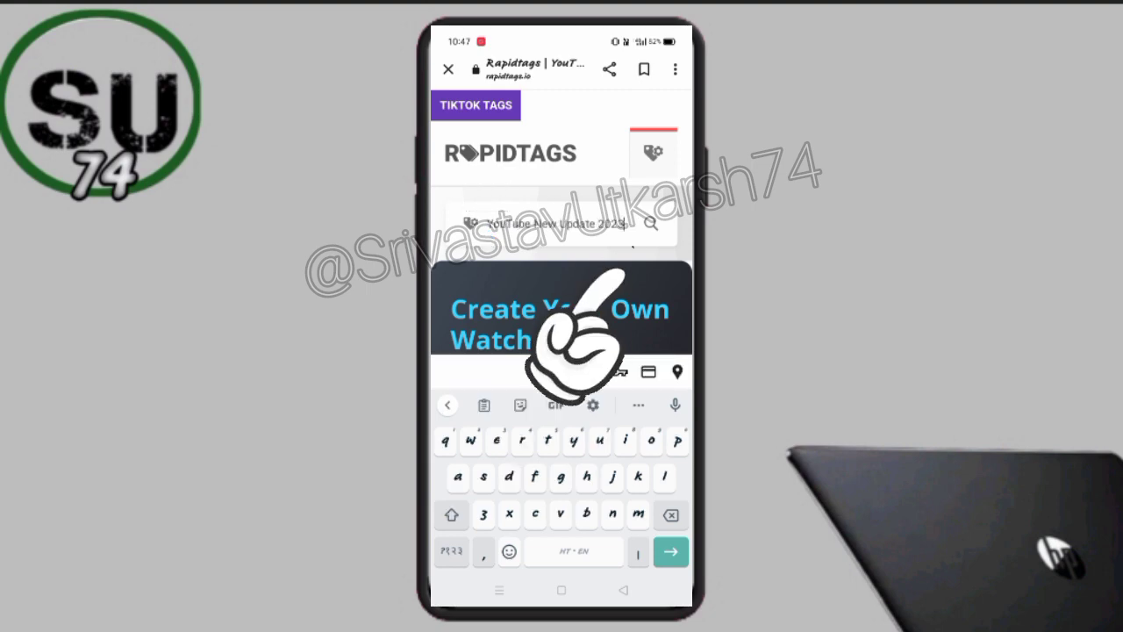
{"action": "left_click", "coordinate": [651, 223]}
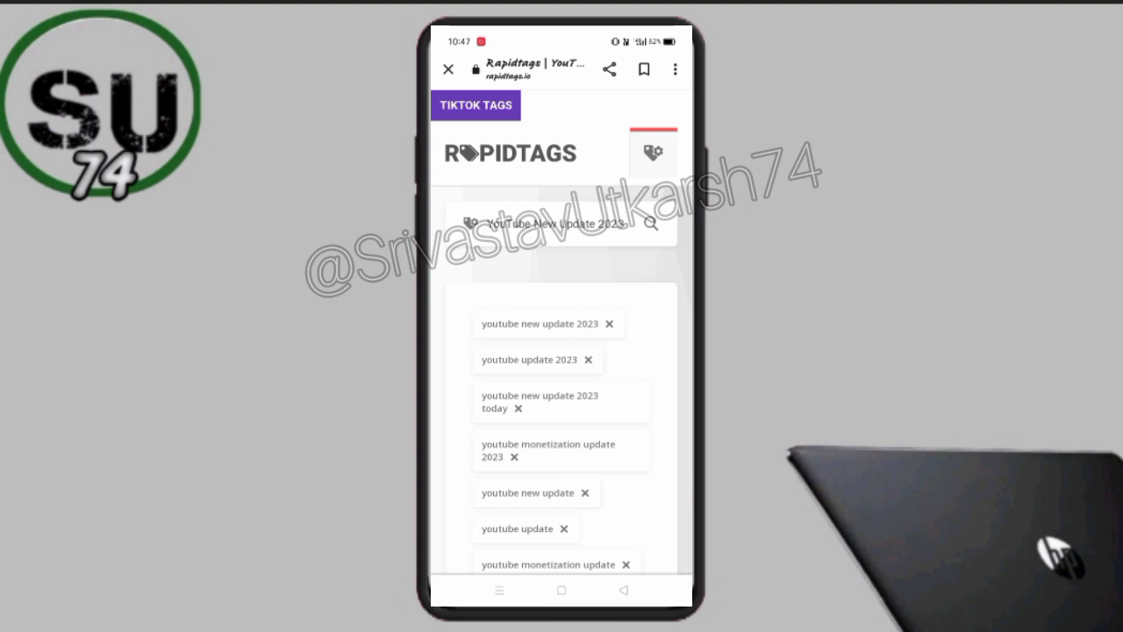
Look through the generated tag list and close the Rapidtags page.
{"action": "scroll", "coordinate": [562, 351], "scroll_direction": "down", "scroll_amount": 2}
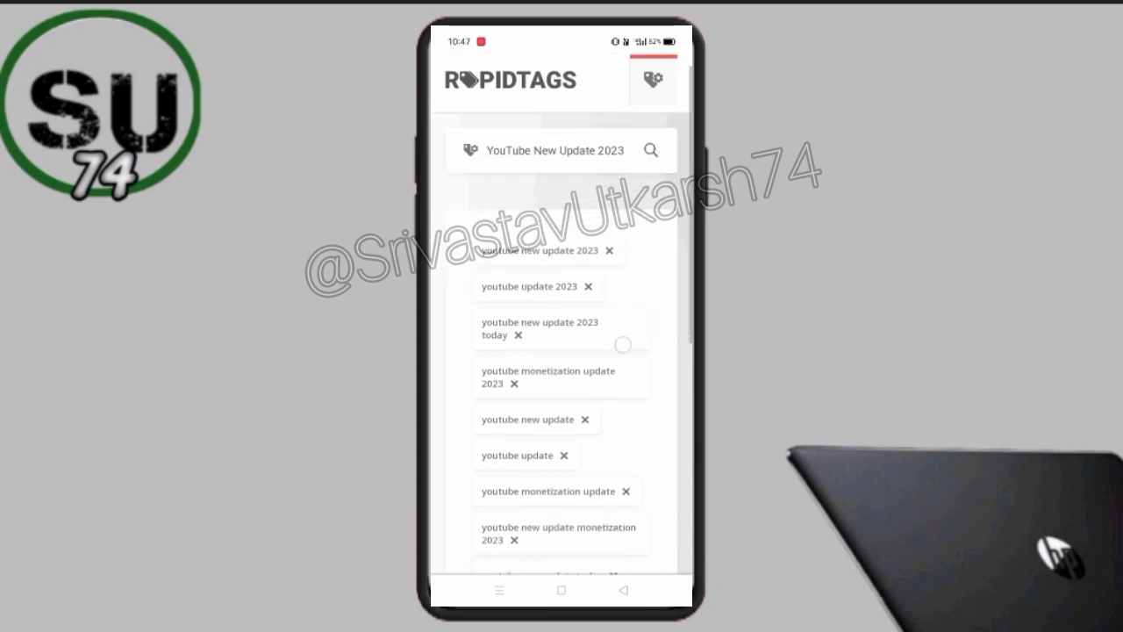
{"action": "scroll", "coordinate": [617, 313], "scroll_direction": "down", "scroll_amount": 3}
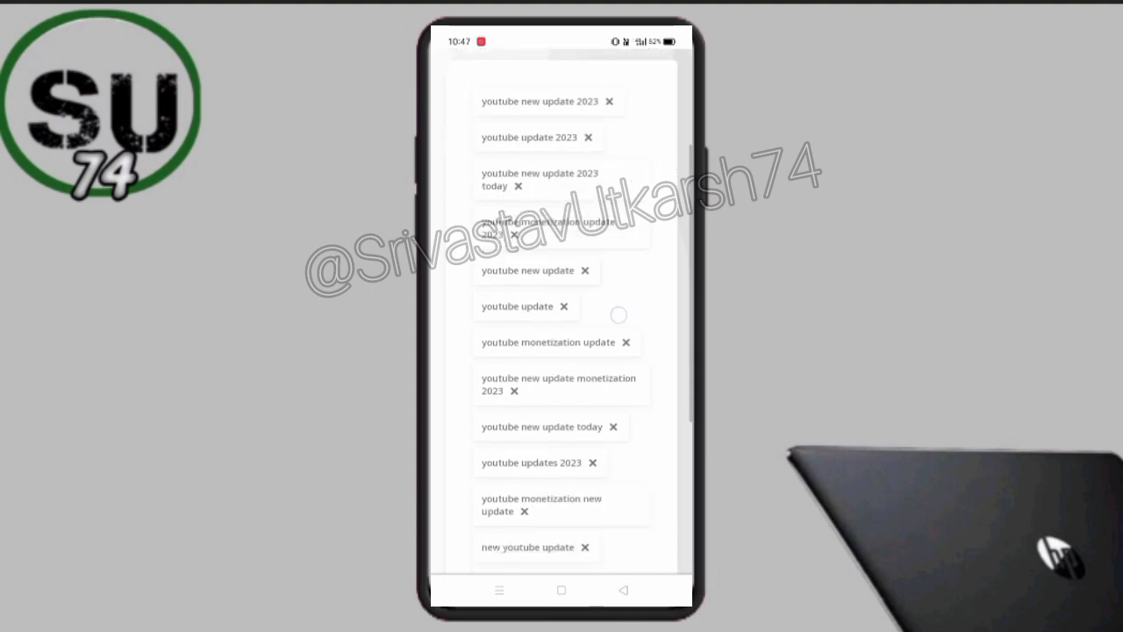
{"action": "scroll", "coordinate": [638, 328], "scroll_direction": "down", "scroll_amount": 3}
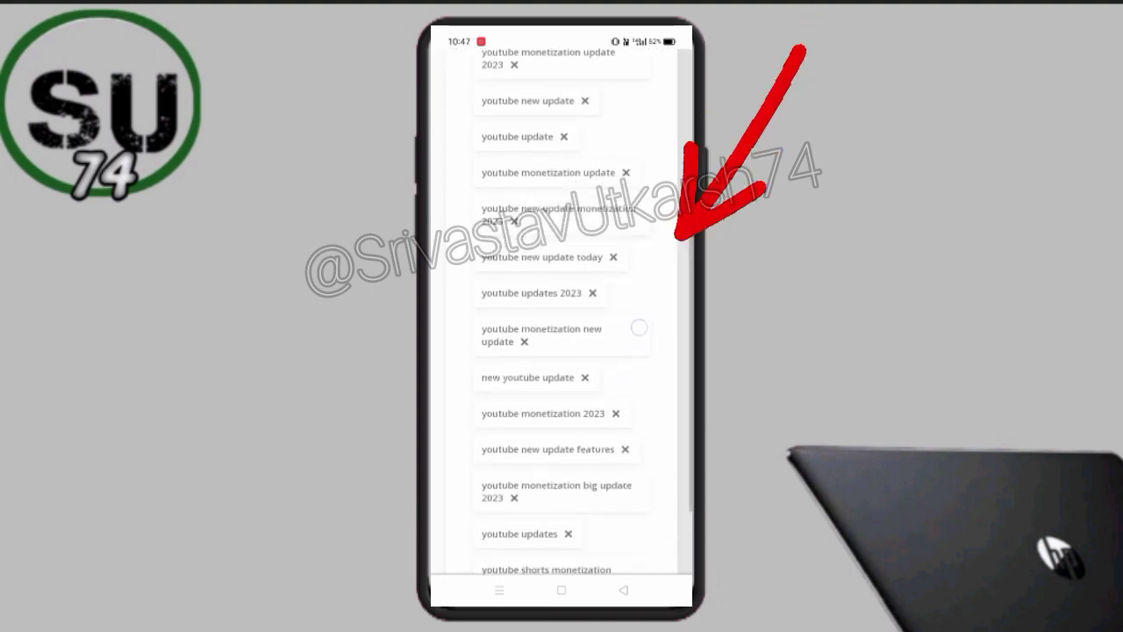
{"action": "scroll", "coordinate": [639, 328], "scroll_direction": "down", "scroll_amount": 2}
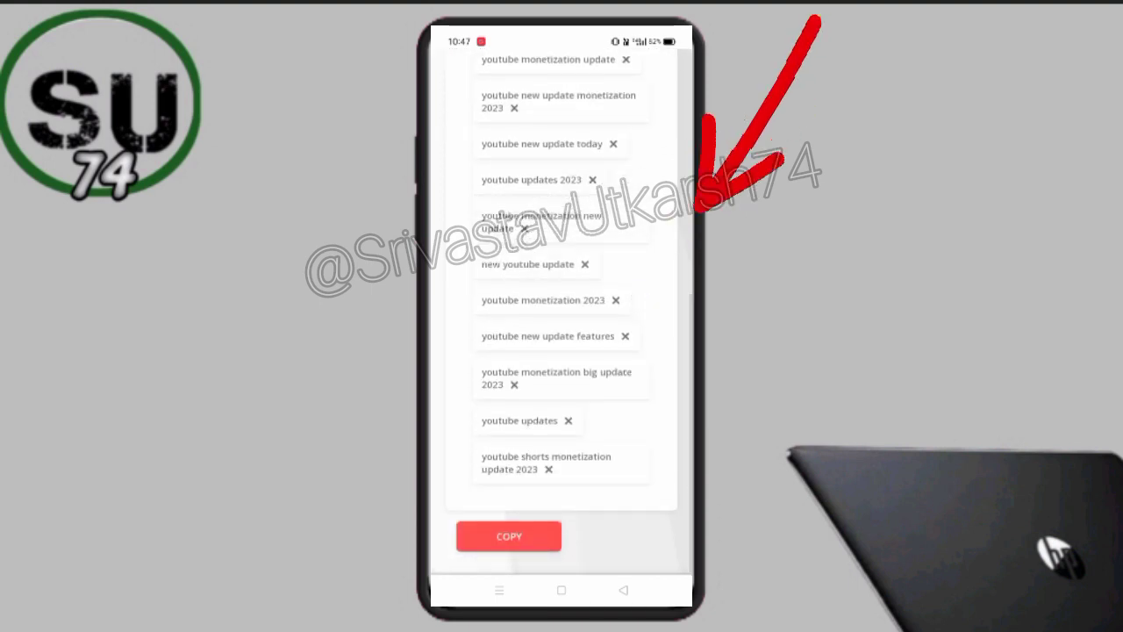
{"action": "scroll", "coordinate": [619, 395], "scroll_direction": "up", "scroll_amount": 3}
{"action": "scroll", "coordinate": [620, 480], "scroll_direction": "up", "scroll_amount": 3}
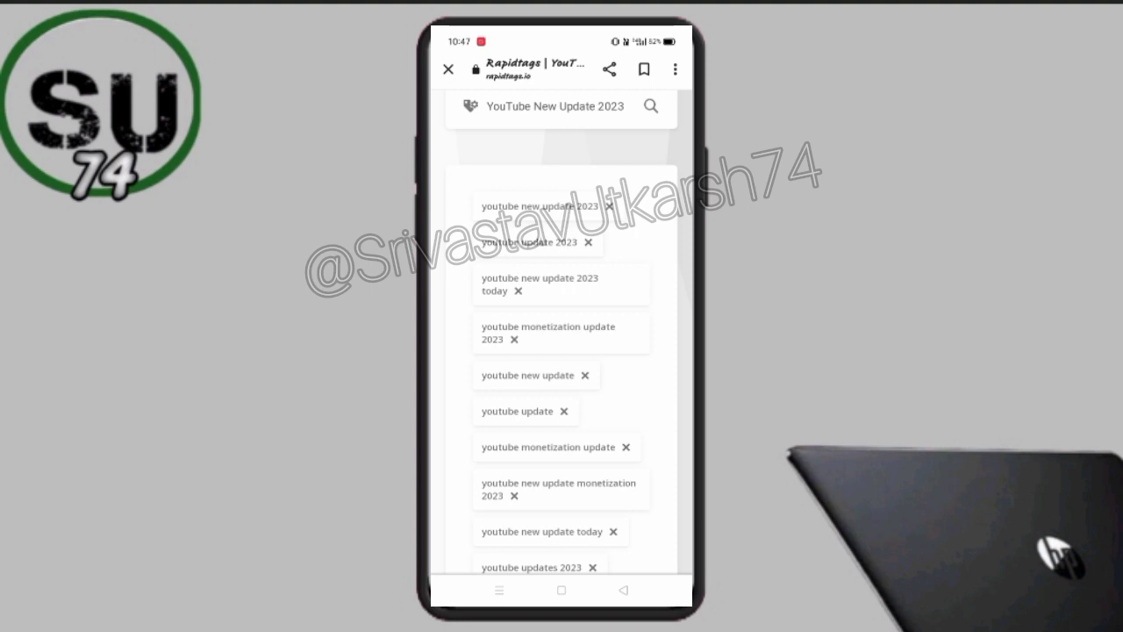
{"action": "scroll", "coordinate": [562, 351], "scroll_direction": "down", "scroll_amount": 3}
{"action": "scroll", "coordinate": [562, 351], "scroll_direction": "down", "scroll_amount": 2}
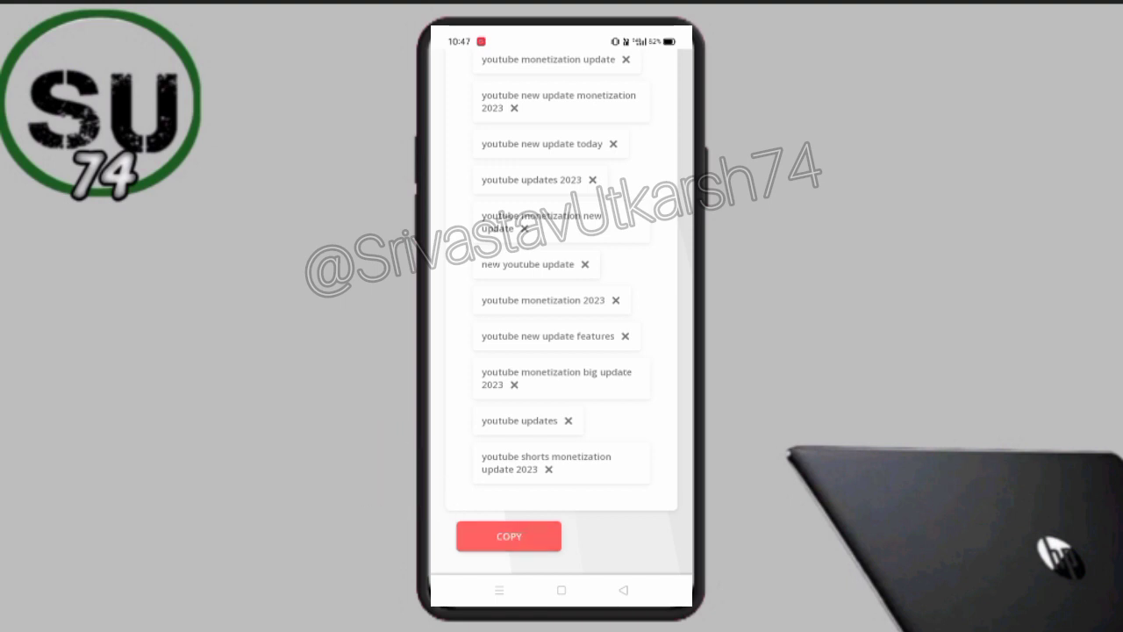
{"action": "scroll", "coordinate": [561, 334], "scroll_direction": "up", "scroll_amount": 10}
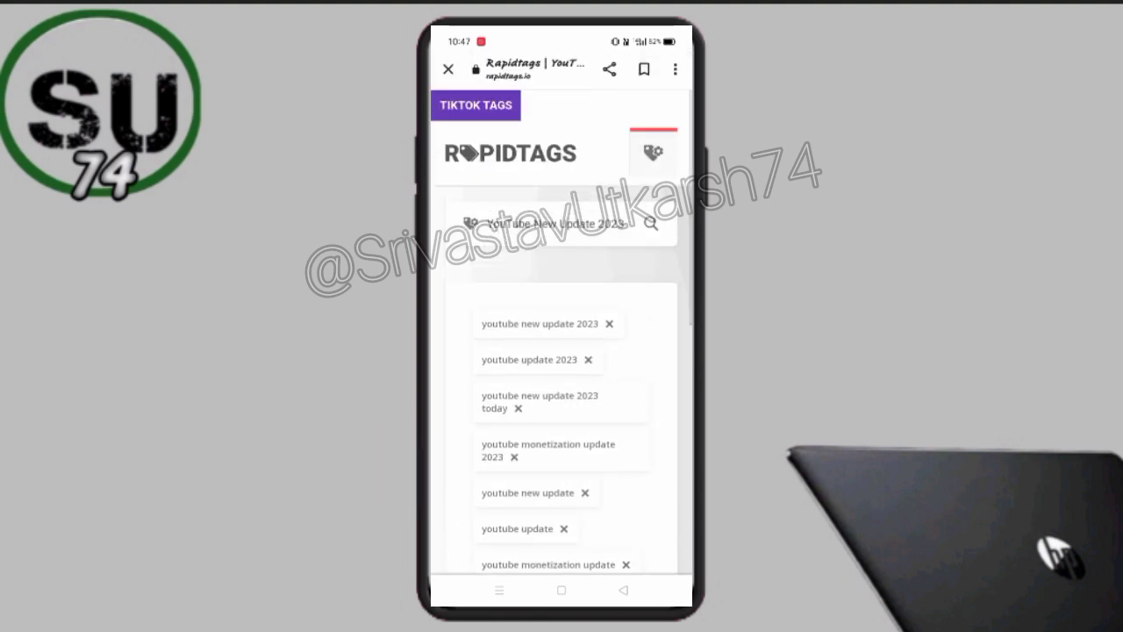
{"action": "left_click", "coordinate": [623, 590]}
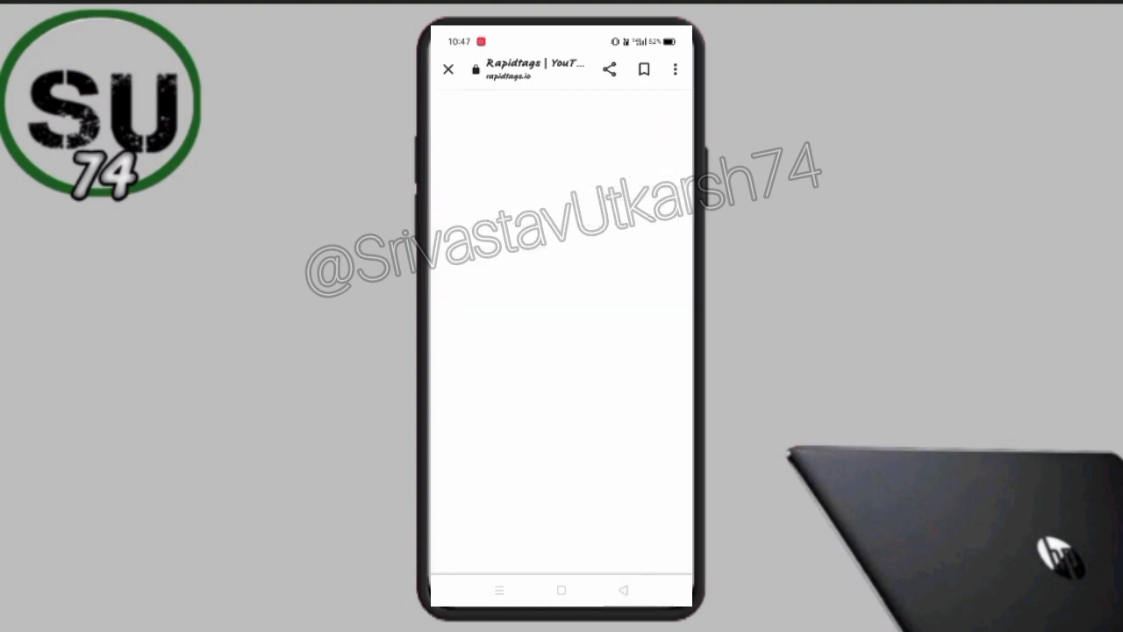
Relaunch YT Studio and open the recent video's Description editor, showing its 233-character text.
{"action": "left_click", "coordinate": [623, 589]}
{"action": "left_click", "coordinate": [623, 590]}
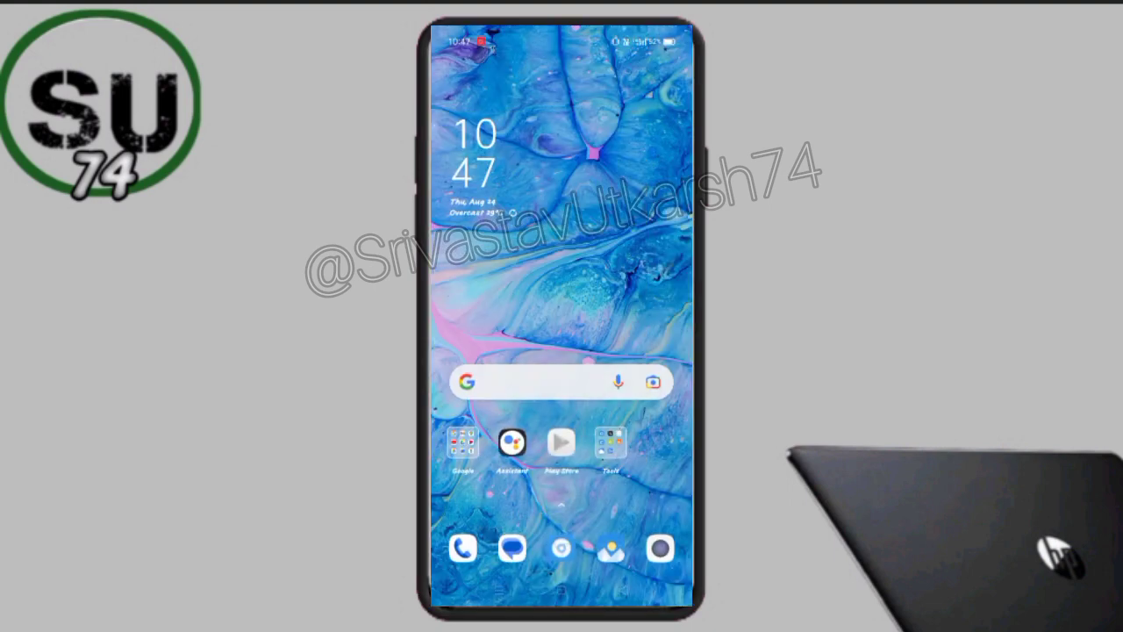
{"action": "left_click_drag", "start_coordinate": [580, 295], "coordinate": [588, 361]}
{"action": "left_click", "coordinate": [660, 151]}
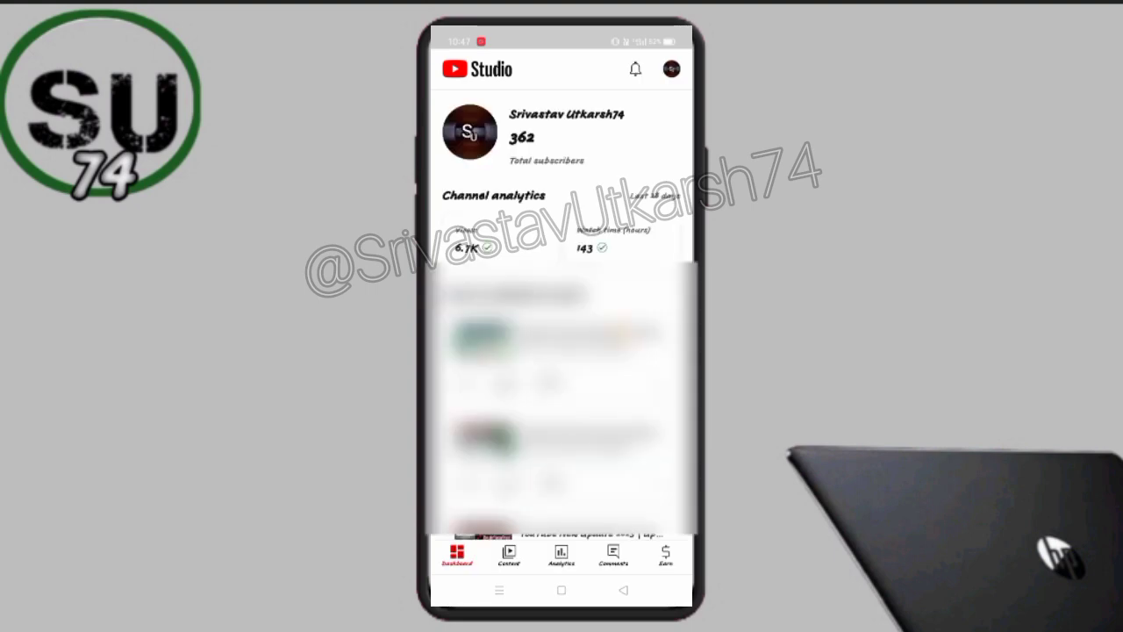
{"action": "scroll", "coordinate": [562, 351], "scroll_direction": "down", "scroll_amount": 2}
{"action": "left_click", "coordinate": [561, 307]}
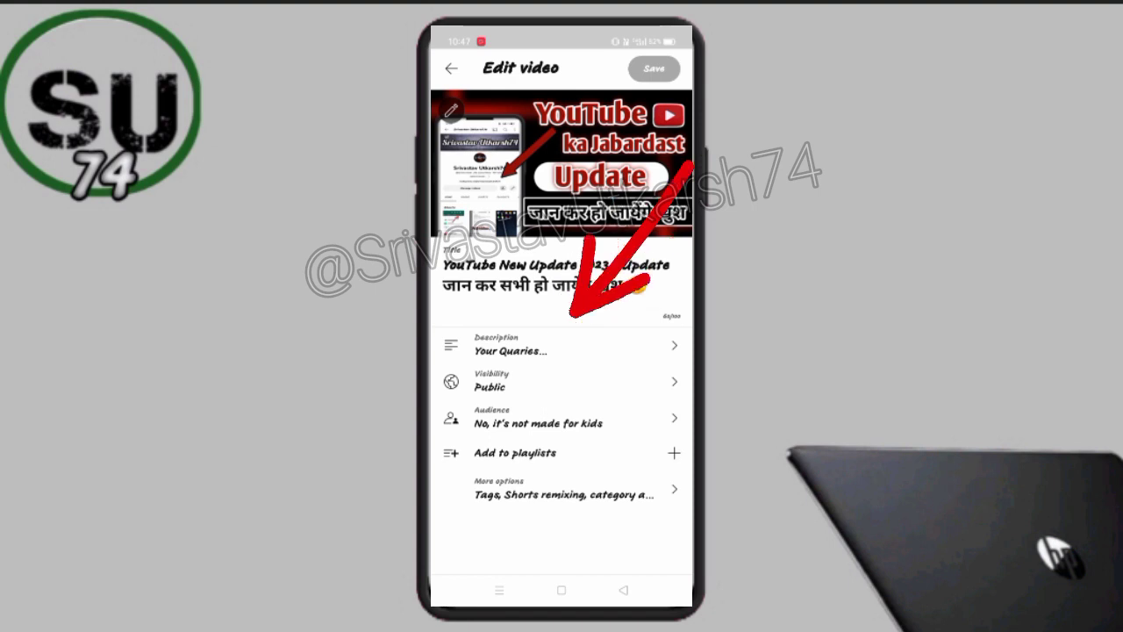
{"action": "left_click", "coordinate": [509, 345]}
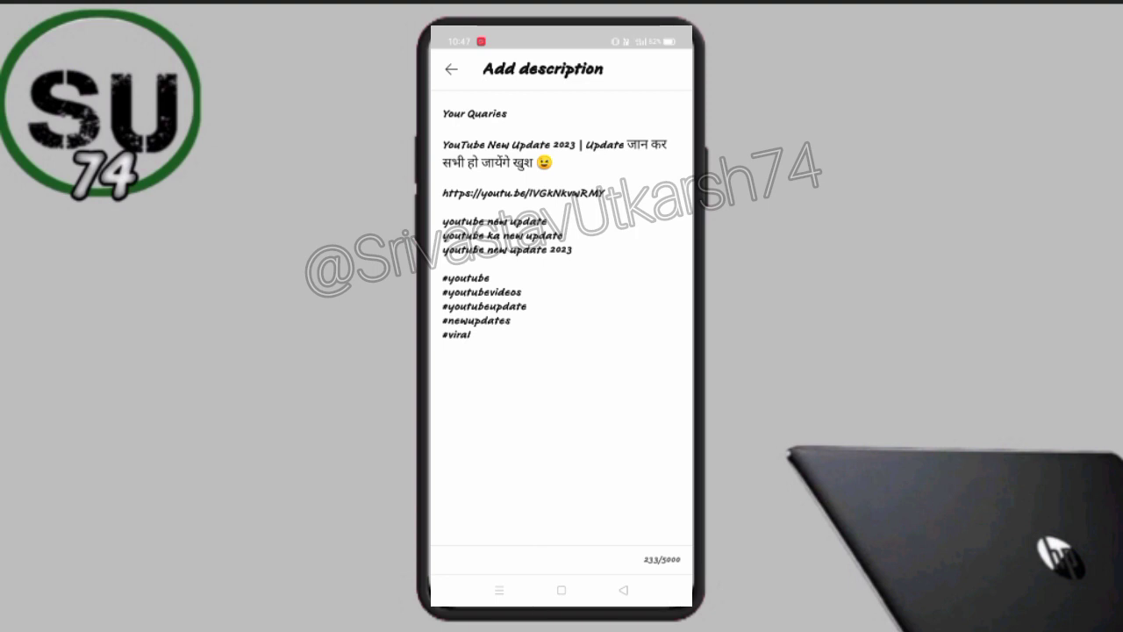
Paste the Rapidtags tags on a new line above #youtube, reaching 683/5000 characters.
{"action": "left_click", "coordinate": [443, 278]}
{"action": "key", "text": "Return"}
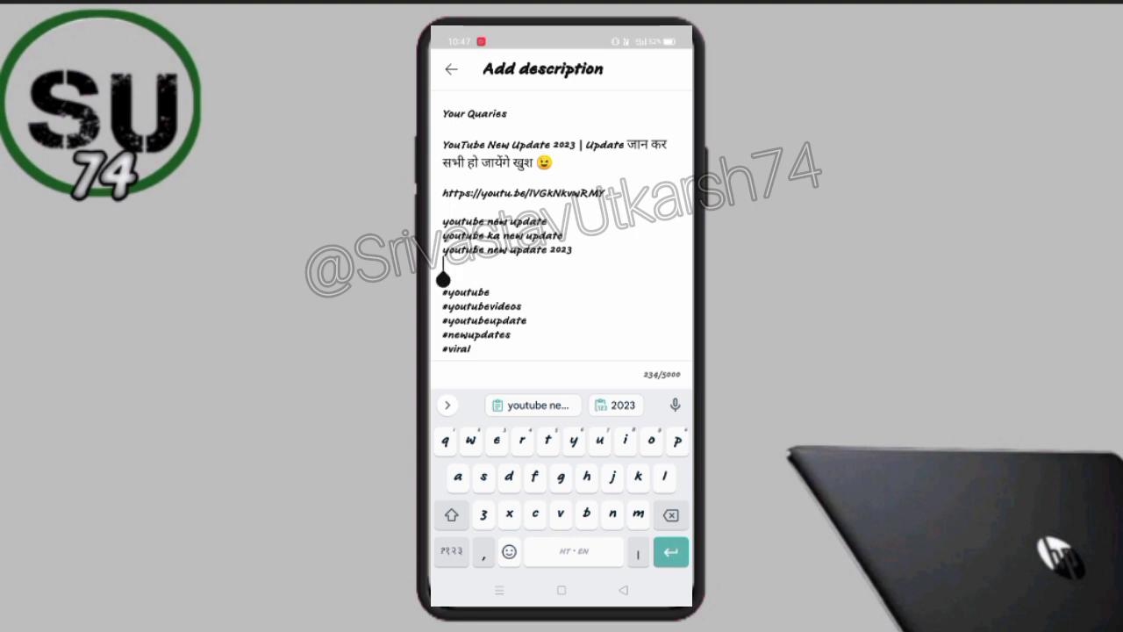
{"action": "left_click", "coordinate": [443, 279]}
{"action": "left_click", "coordinate": [463, 237]}
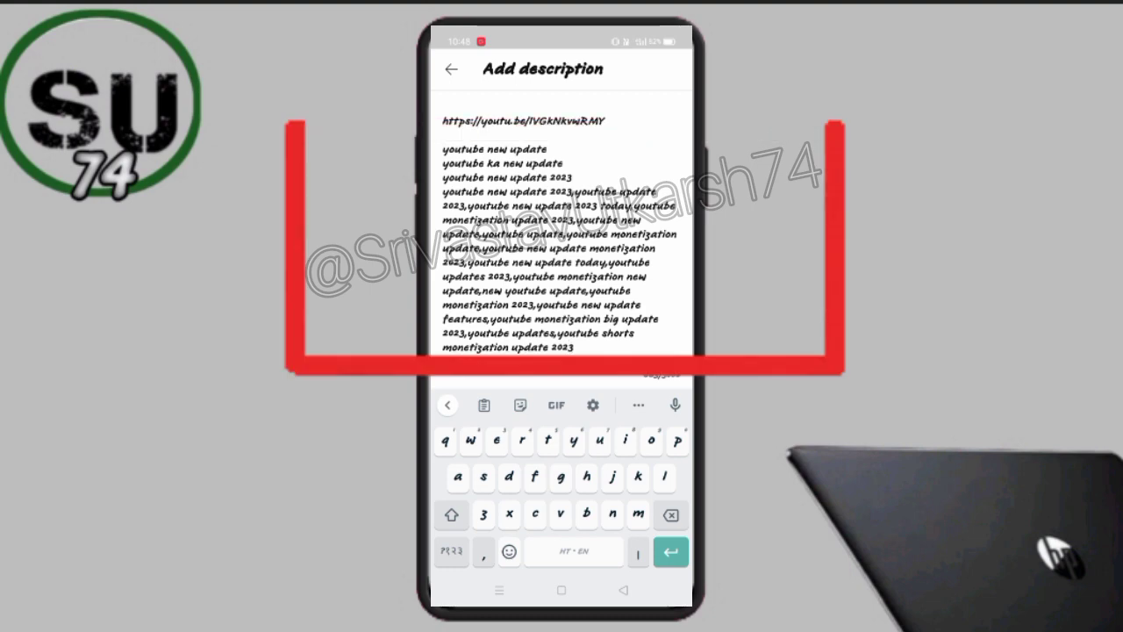
{"action": "scroll", "coordinate": [562, 236], "scroll_direction": "down", "scroll_amount": 2}
{"action": "scroll", "coordinate": [562, 237], "scroll_direction": "up", "scroll_amount": 2}
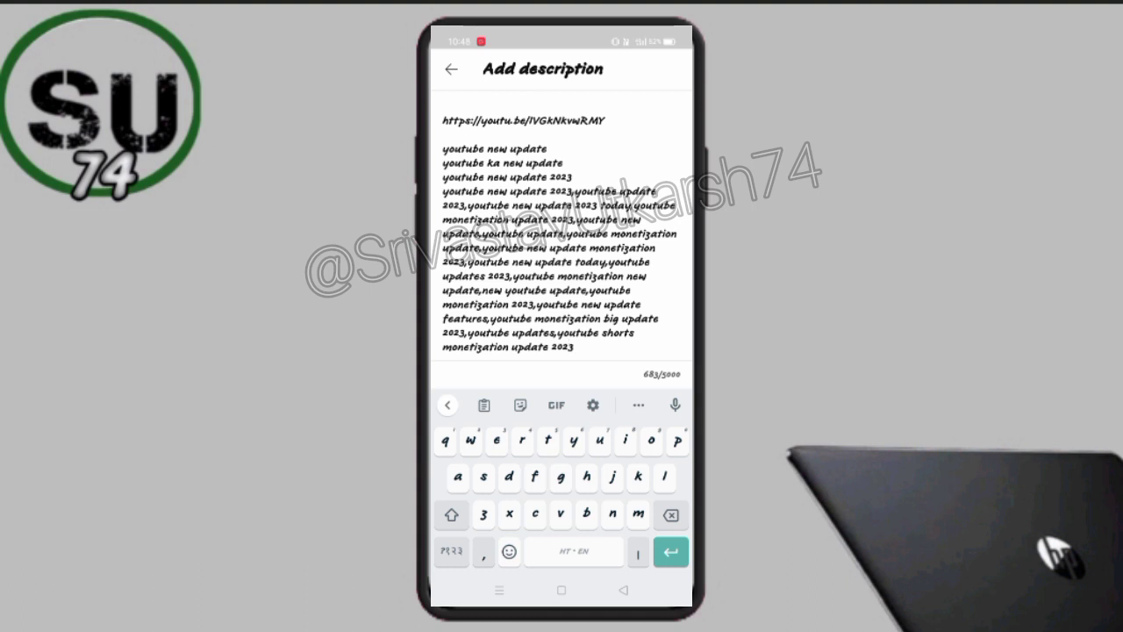
{"action": "left_click", "coordinate": [623, 590]}
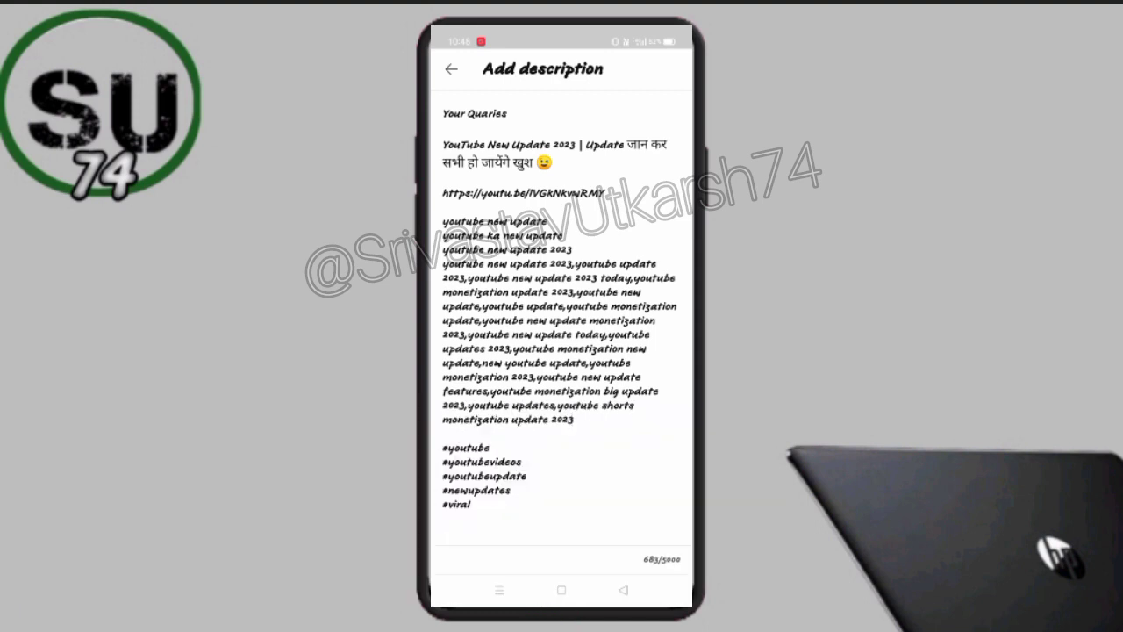
Replace the commas after the first two tags with line breaks, giving 'youtube update 2023' its own line.
{"action": "left_click", "coordinate": [575, 278]}
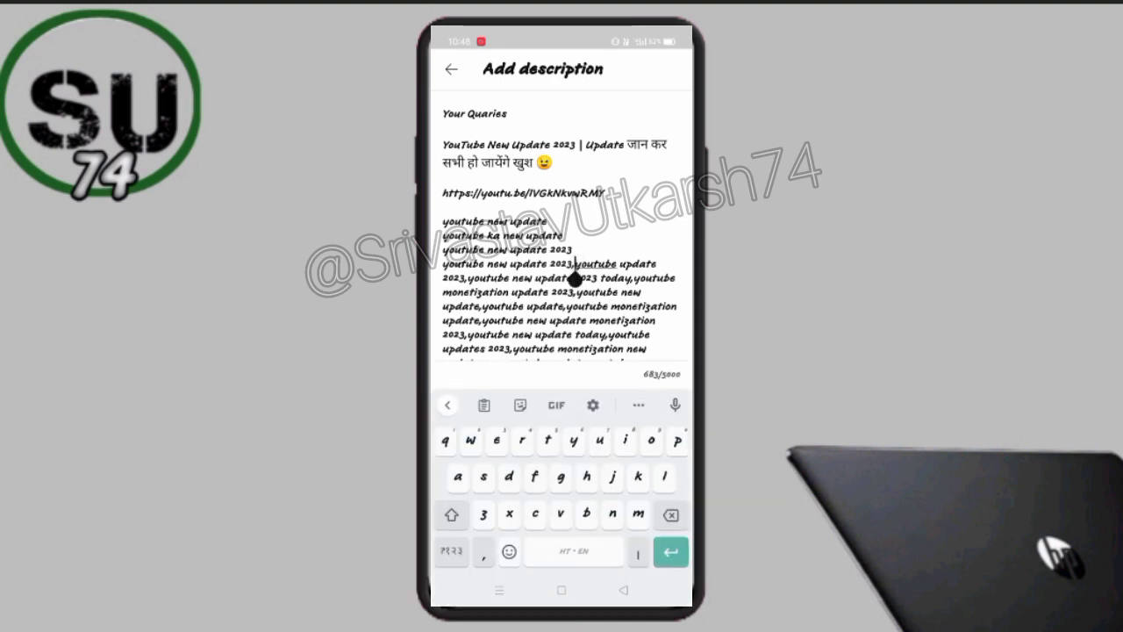
{"action": "key", "text": "BackSpace"}
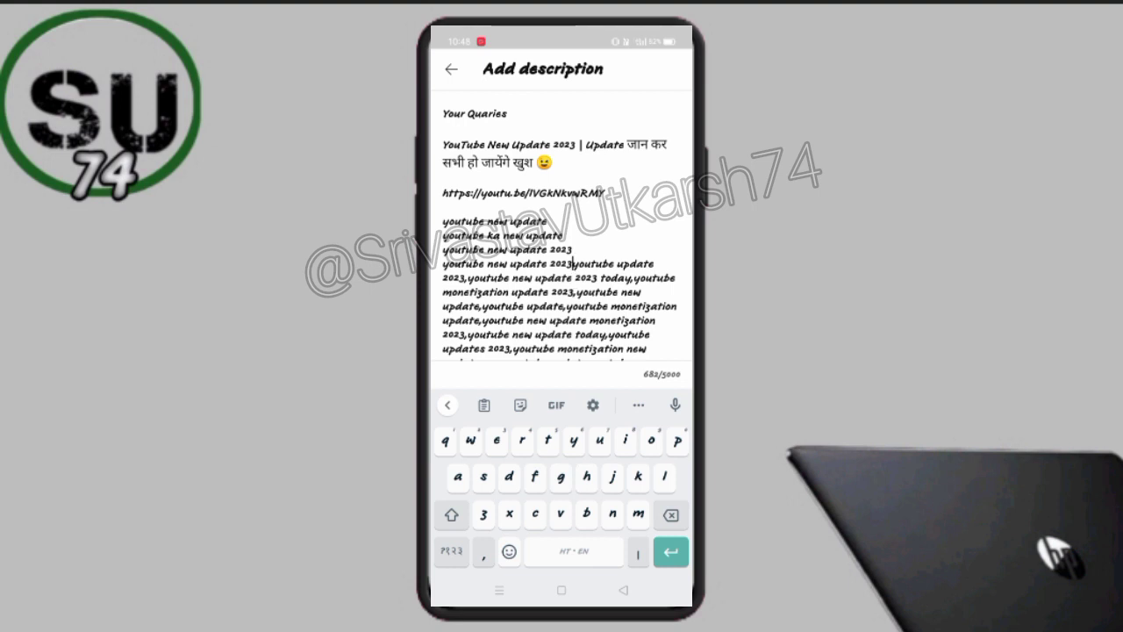
{"action": "key", "text": "Return"}
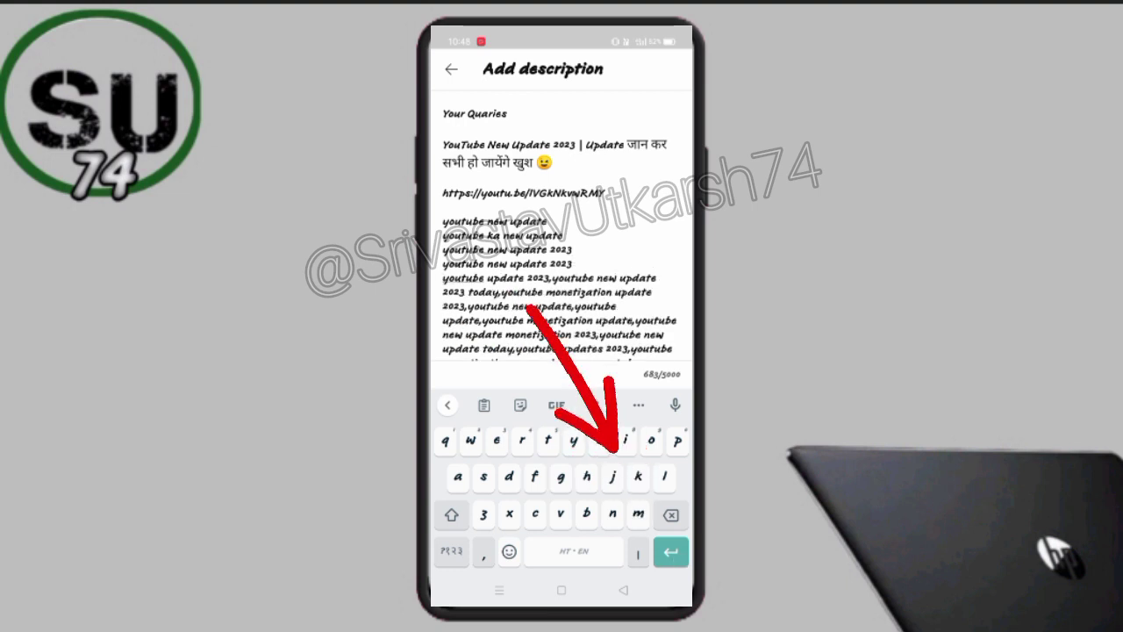
{"action": "left_click", "coordinate": [553, 292]}
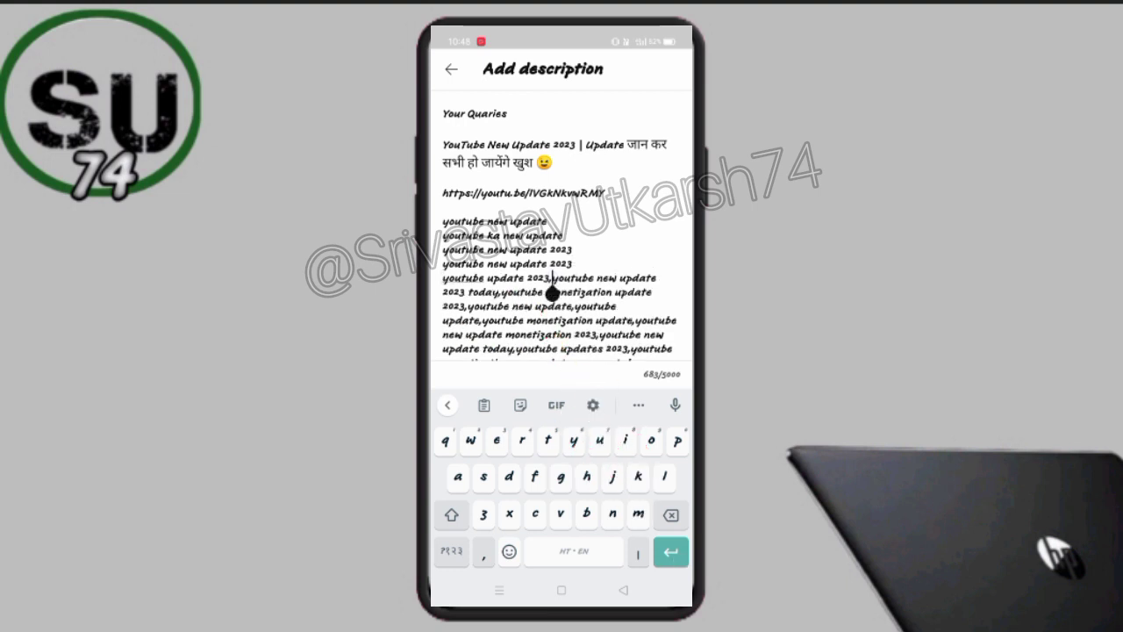
{"action": "key", "text": "BackSpace"}
{"action": "key", "text": "Return"}
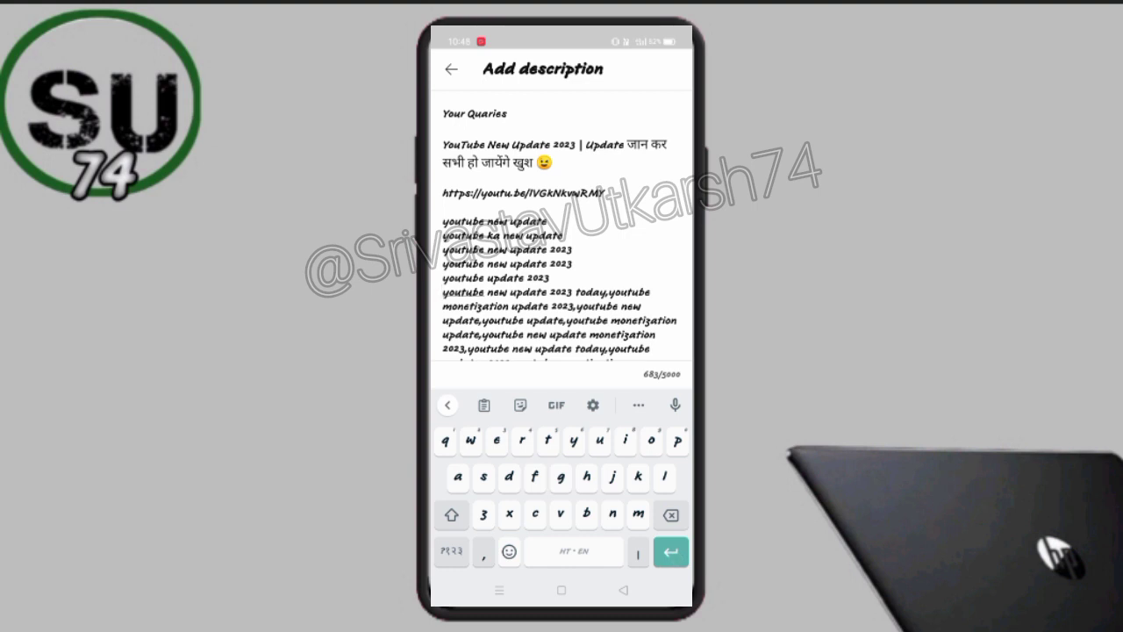
{"action": "left_click", "coordinate": [623, 590]}
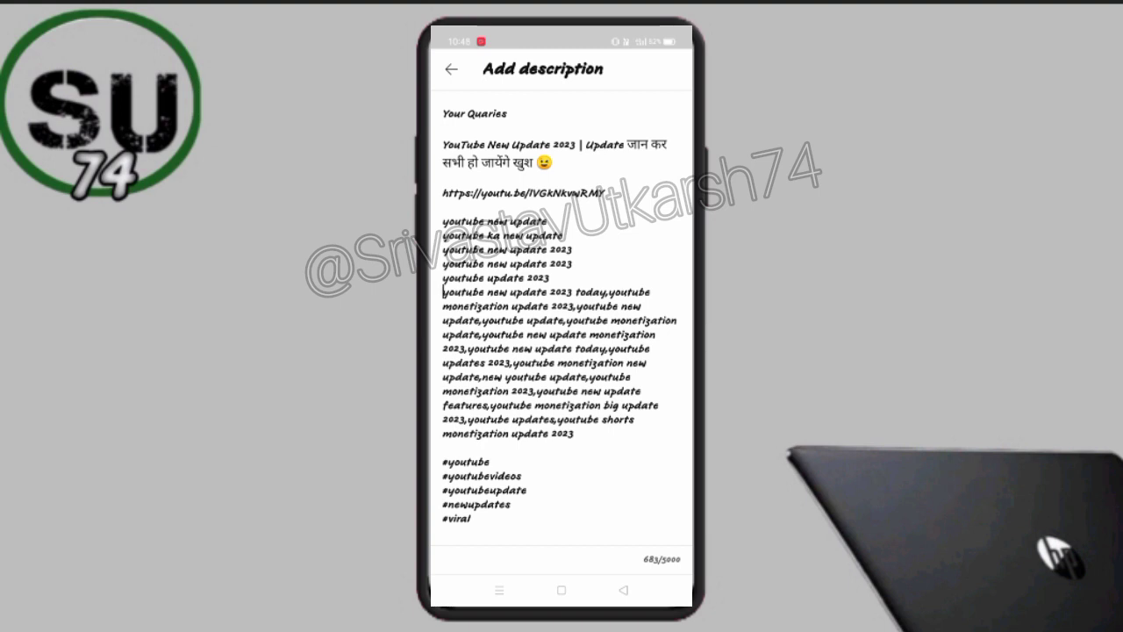
Copy the tag phrase 'youtube new update' from the description.
{"action": "double_click", "coordinate": [462, 221]}
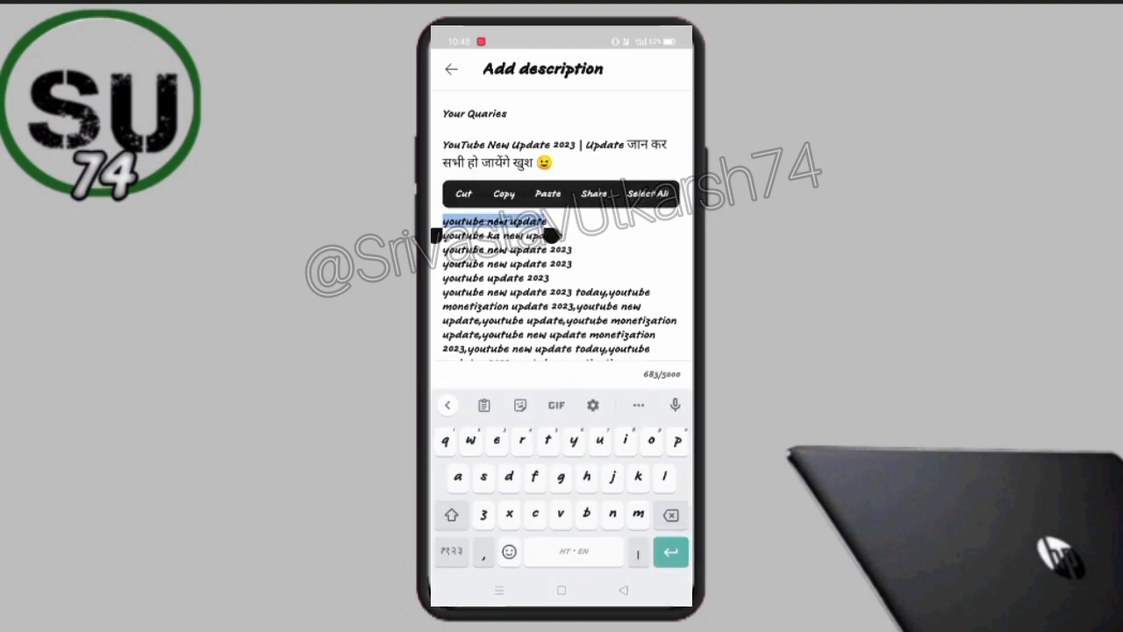
{"action": "left_click", "coordinate": [504, 193]}
{"action": "left_click", "coordinate": [623, 589]}
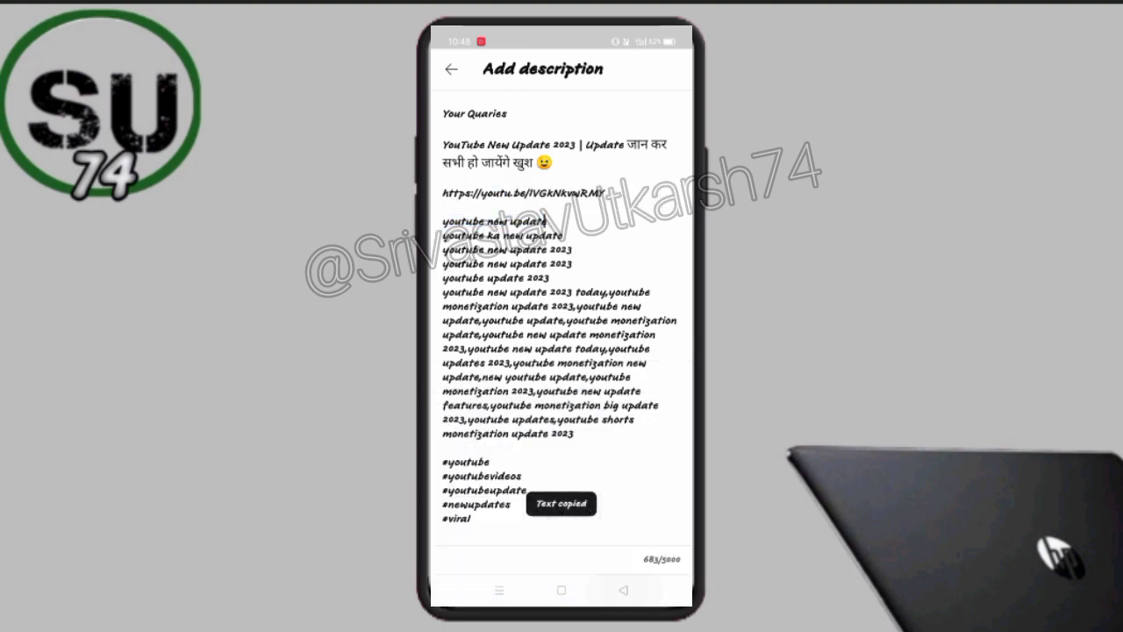
Check the extra options and the 683-character description, then go to the home screen.
{"action": "left_click", "coordinate": [624, 590]}
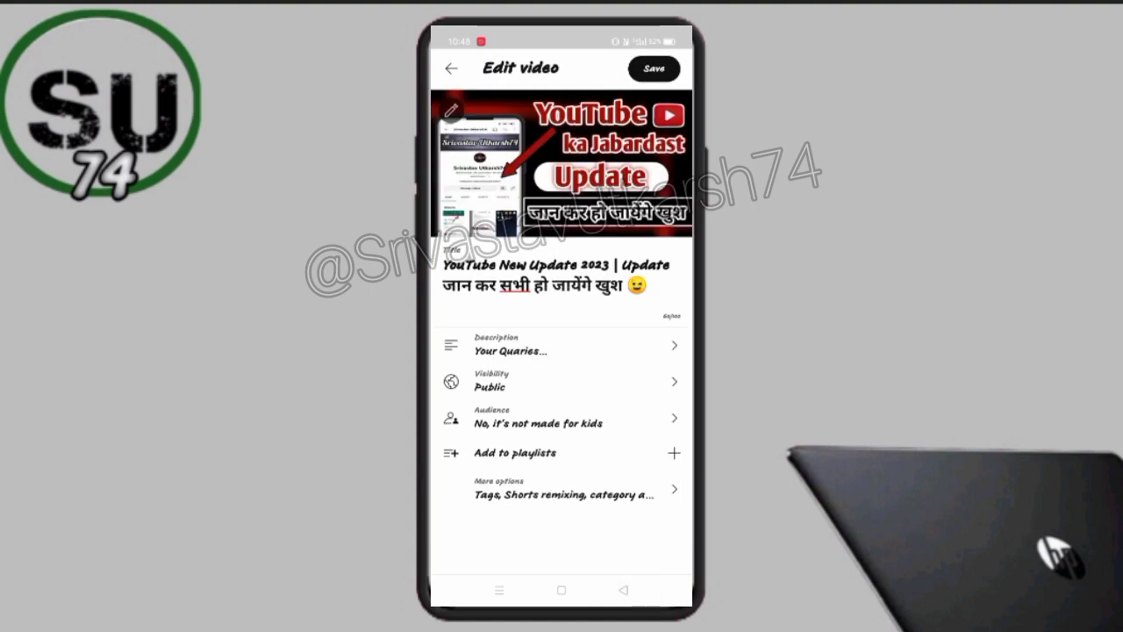
{"action": "left_click", "coordinate": [544, 489]}
{"action": "left_click", "coordinate": [623, 590]}
{"action": "left_click", "coordinate": [532, 345]}
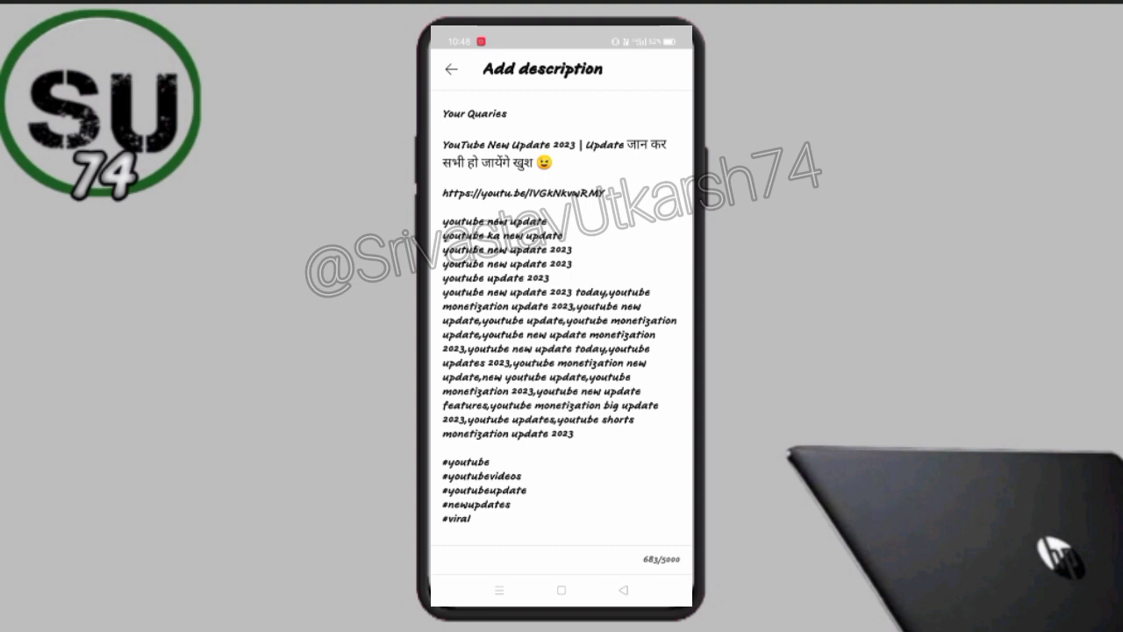
{"action": "left_click", "coordinate": [562, 590]}
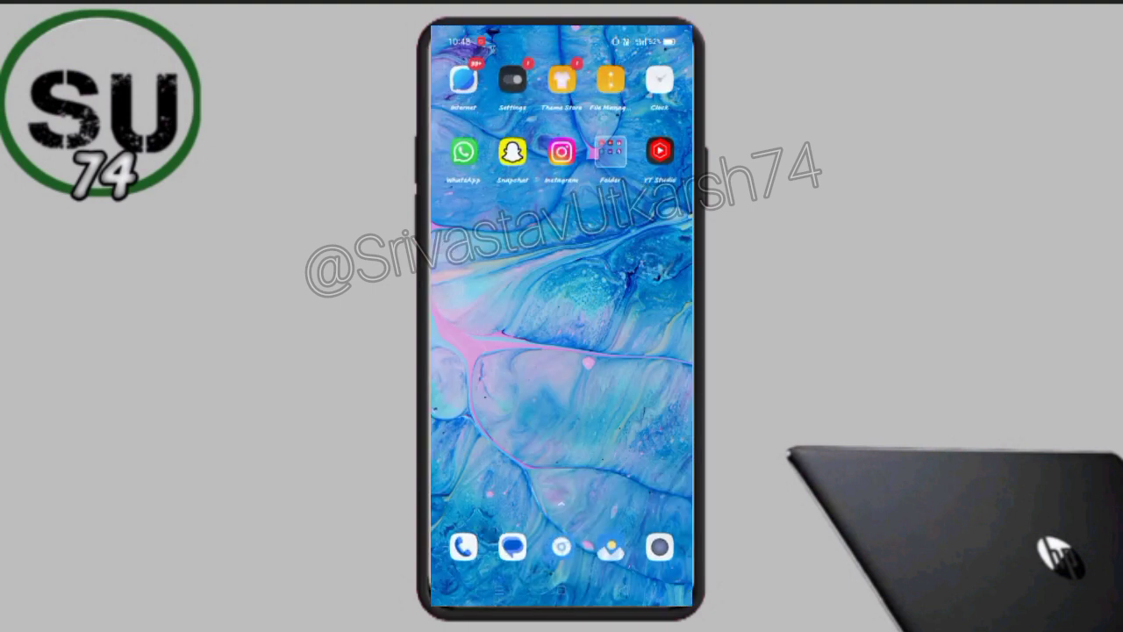